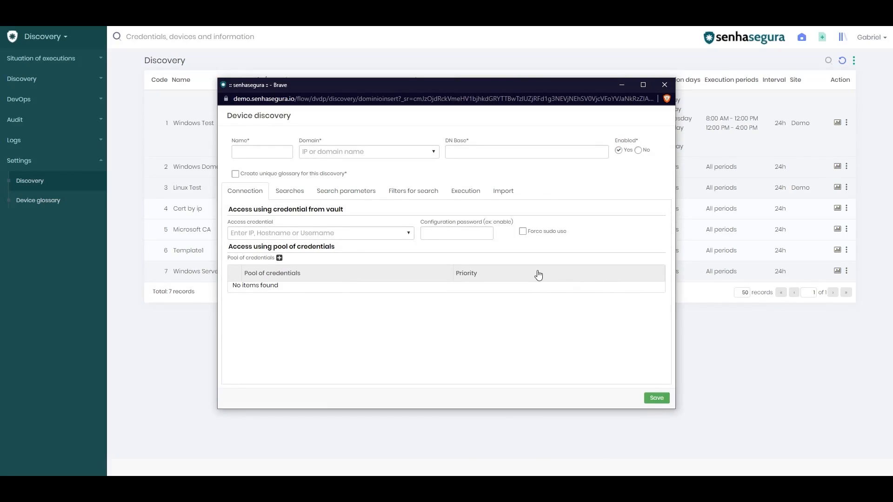
- Name the discovery 'Discovery domain' and select the senhasegura.local domain
{"action": "left_click", "coordinate": [284, 152]}
{"action": "type", "text": "Discovery domain"}
{"action": "key", "text": "Tab"}
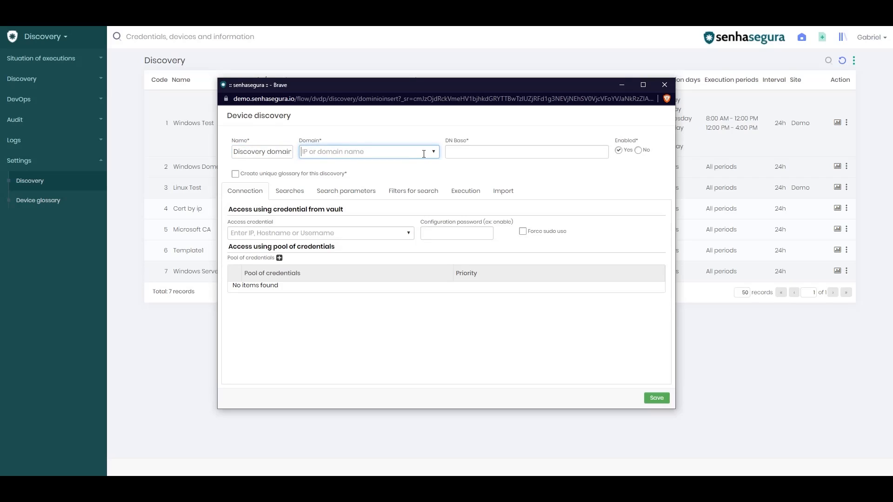
{"action": "type", "text": "senha"}
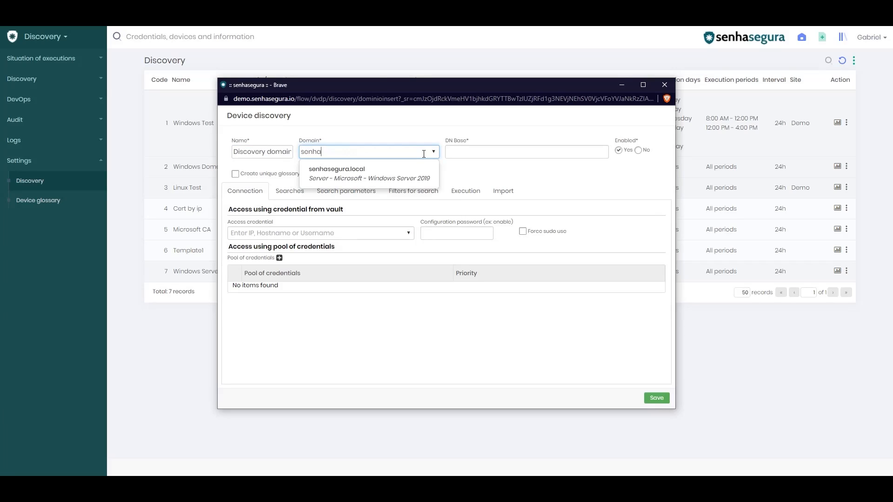
{"action": "key", "text": "Down"}
{"action": "key", "text": "Return"}
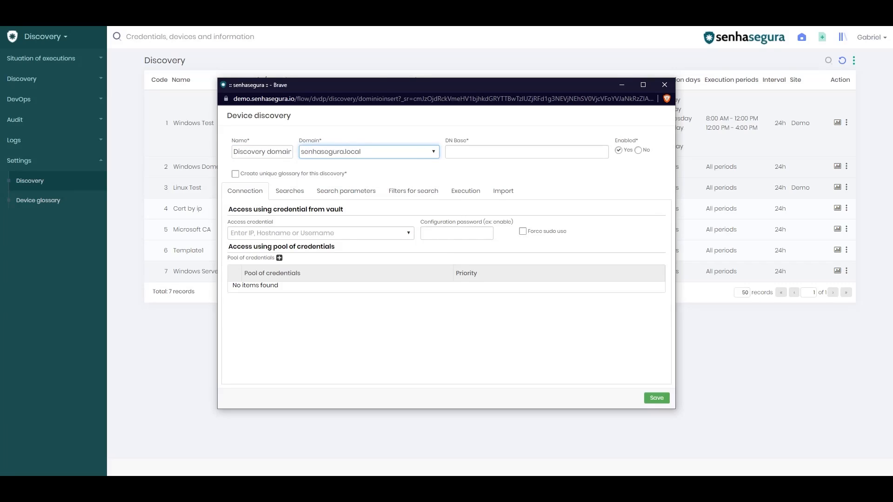
- Paste DC=local,DC=senhasegura as the DN base
{"action": "key", "text": "alt+Tab"}
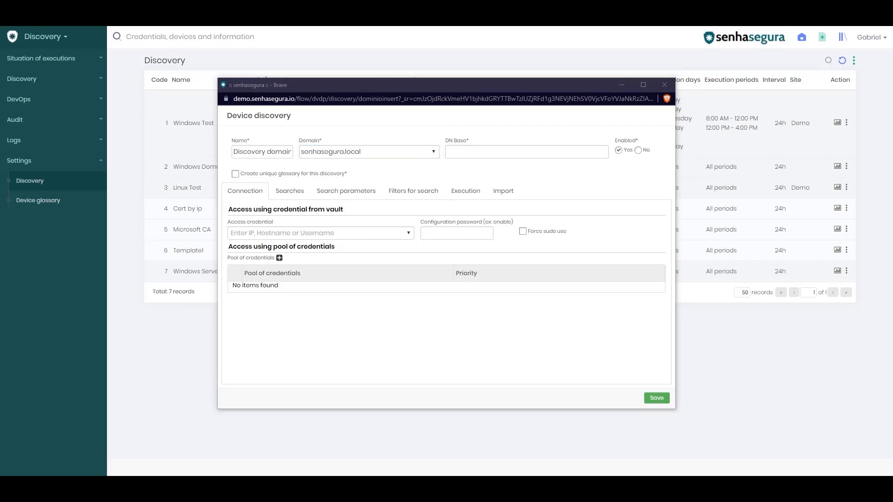
{"action": "left_click", "coordinate": [563, 149]}
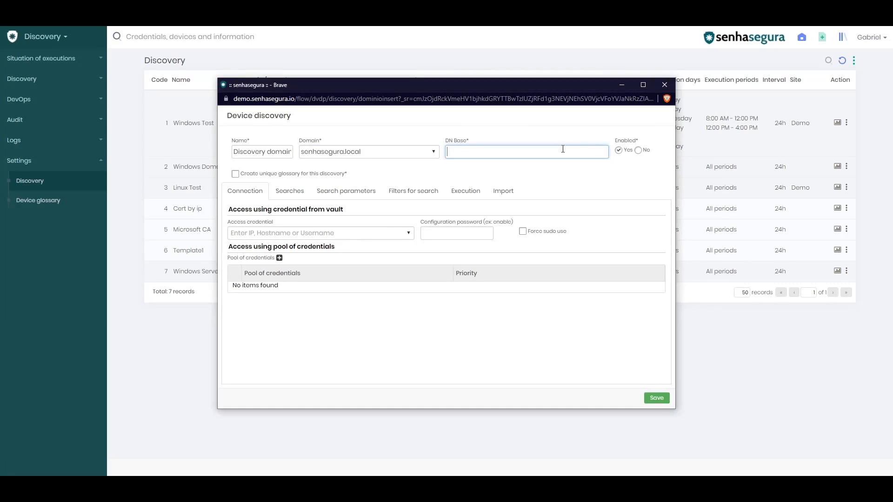
{"action": "type", "text": "DC=local,DC=senhasegura"}
{"action": "triple_click", "coordinate": [497, 151]}
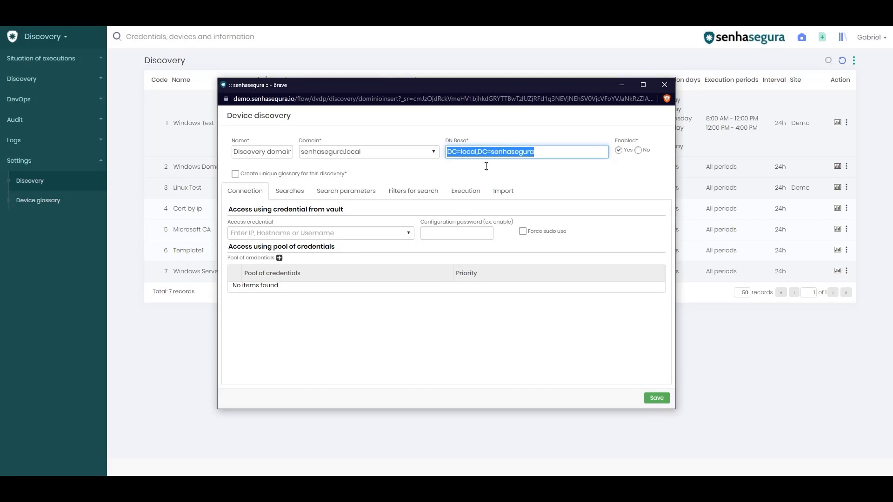
{"action": "double_click", "coordinate": [473, 157]}
{"action": "left_click", "coordinate": [518, 153]}
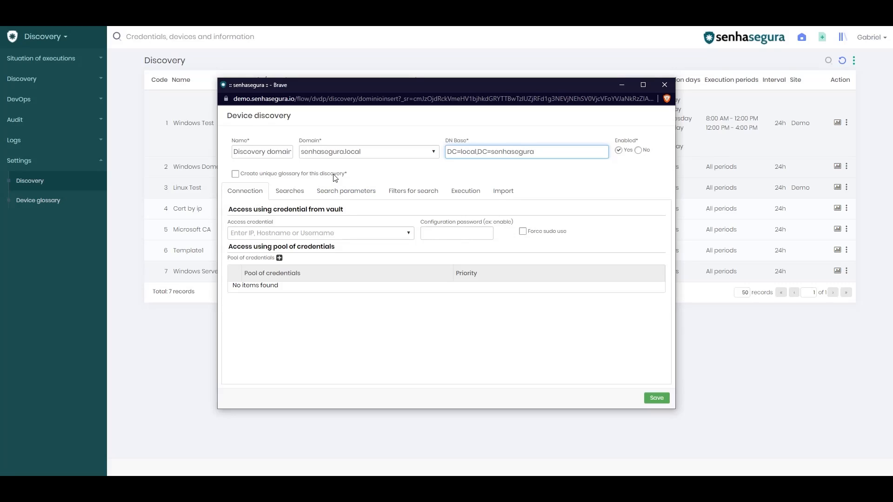
- Choose the domain admin vault credential as the access credential
{"action": "left_click", "coordinate": [255, 195]}
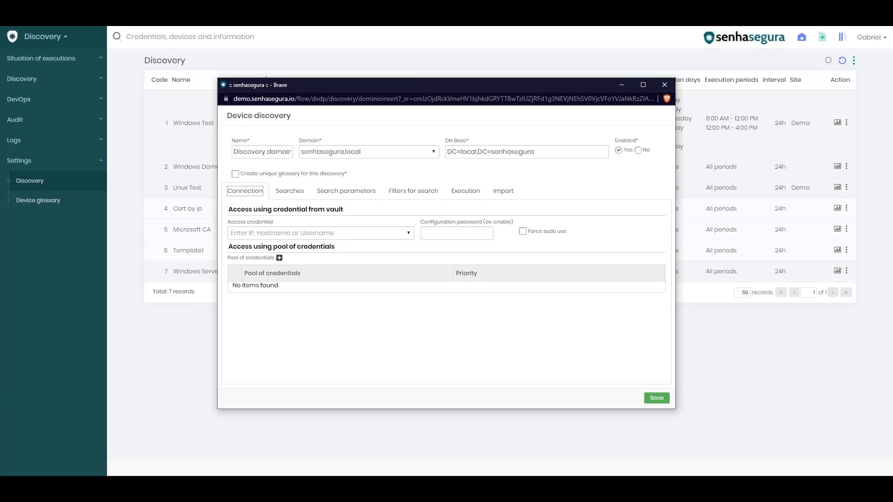
{"action": "left_click", "coordinate": [408, 234]}
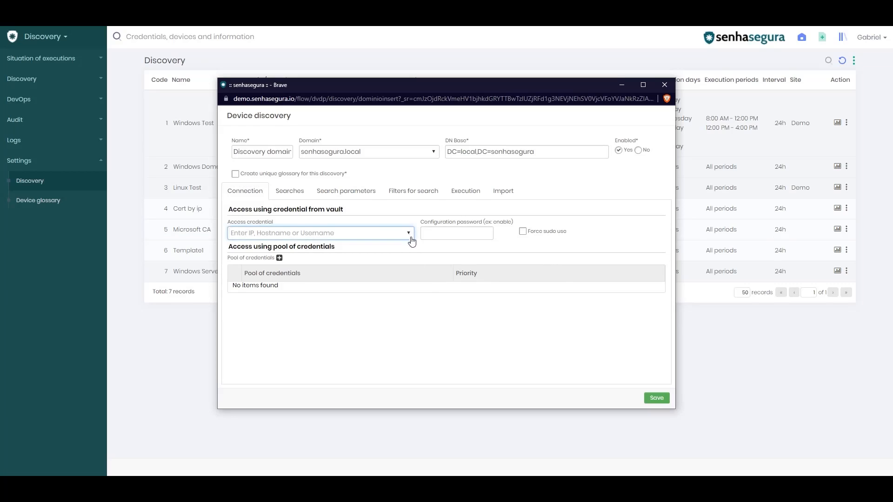
{"action": "type", "text": "admin"}
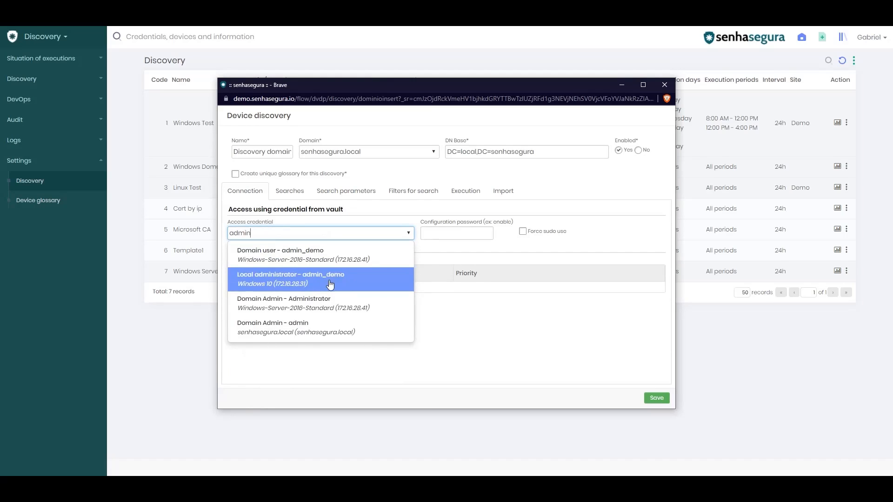
{"action": "left_click", "coordinate": [332, 328]}
{"action": "left_click", "coordinate": [303, 195]}
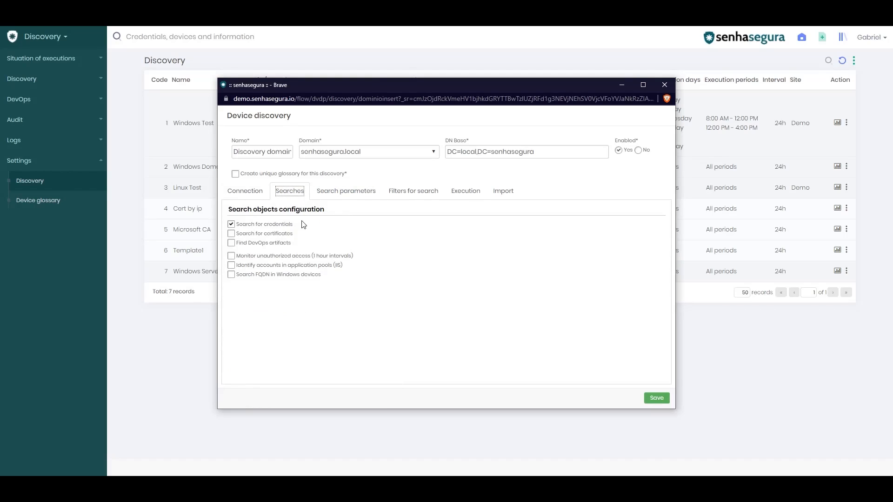
- Adjust the credential and certificate search checkboxes, leaving certificate search off, then view search parameters
{"action": "left_click", "coordinate": [254, 233]}
{"action": "left_click", "coordinate": [256, 225]}
{"action": "left_click", "coordinate": [255, 231]}
{"action": "left_click", "coordinate": [375, 192]}
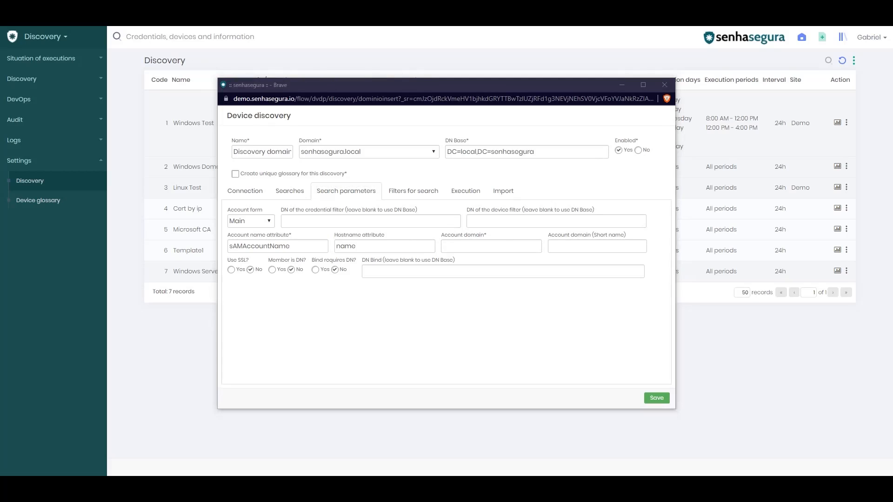
- Enter OU=Computers as the device DN filter, fixing the mistyped unit name
{"action": "left_click", "coordinate": [506, 222]}
{"action": "type", "text": "OU=Computers"}
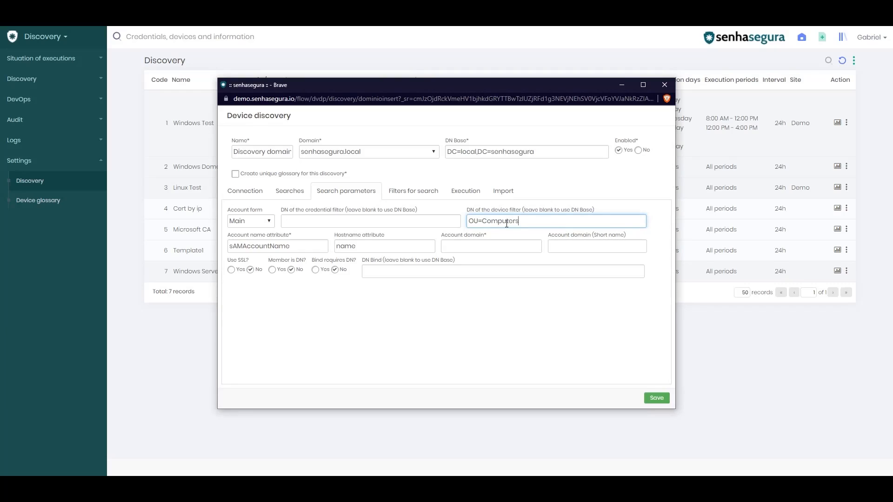
{"action": "key", "text": "BackSpace"}
{"action": "key", "text": "BackSpace"}
{"action": "key", "text": "BackSpace"}
{"action": "key", "text": "BackSpace"}
{"action": "key", "text": "BackSpace"}
{"action": "key", "text": "BackSpace"}
{"action": "key", "text": "BackSpace"}
{"action": "type", "text": "computadores"}
{"action": "left_click_drag", "start_coordinate": [481, 221], "coordinate": [535, 222]}
{"action": "type", "text": "COMP"}
{"action": "key", "text": "BackSpace"}
{"action": "key", "text": "BackSpace"}
{"action": "key", "text": "BackSpace"}
{"action": "key", "text": "BackSpace"}
{"action": "type", "text": "Computers"}
{"action": "left_click", "coordinate": [315, 249]}
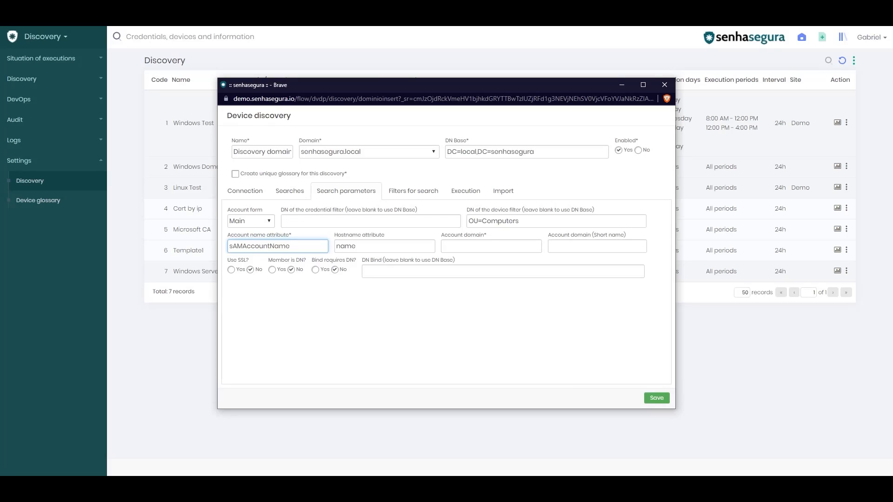
- Set account domain senhasegura.local, short name senhasegura, and Bind requires DN to No
{"action": "left_click", "coordinate": [462, 250]}
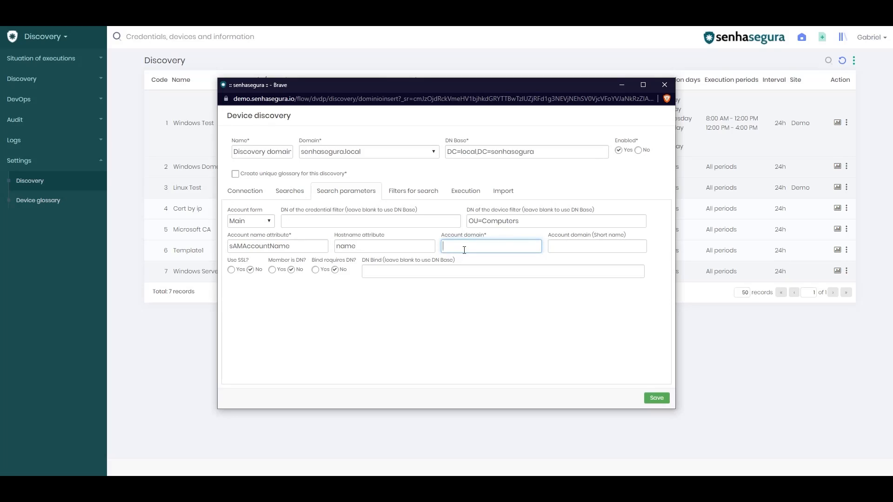
{"action": "type", "text": "senhasegura.local"}
{"action": "key", "text": "Tab"}
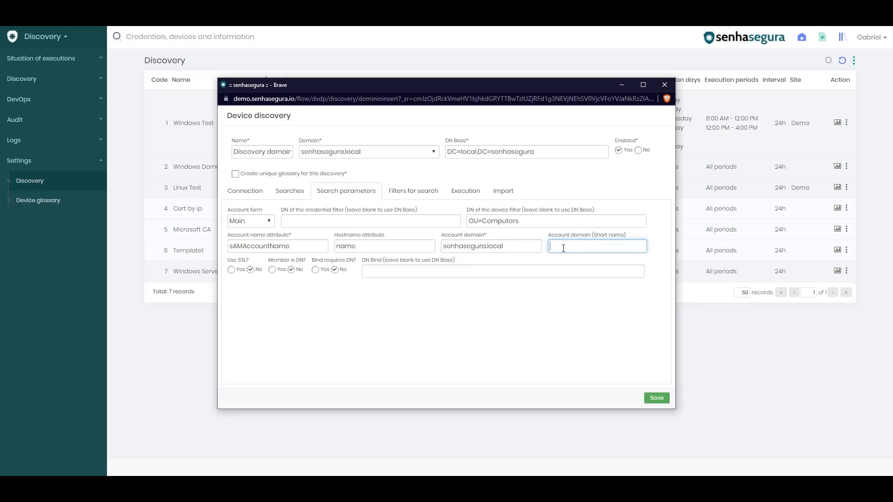
{"action": "type", "text": "senhasegura"}
{"action": "key", "text": "Tab"}
{"action": "left_click", "coordinate": [335, 269]}
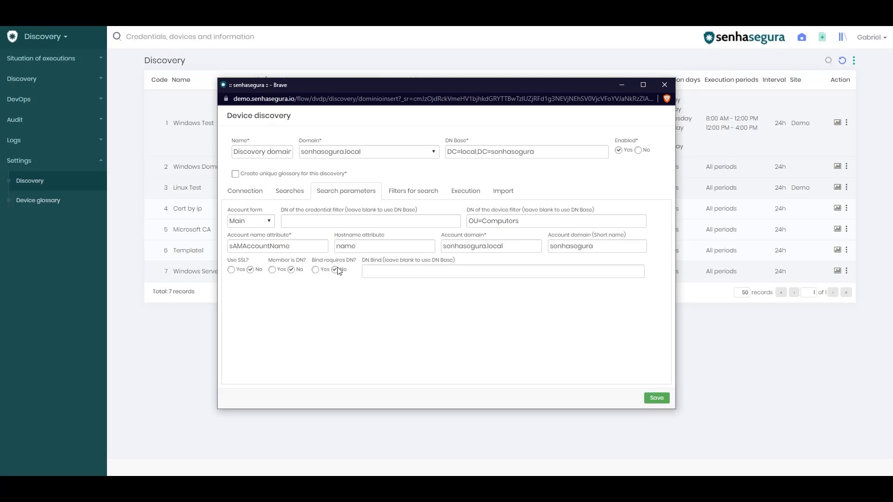
{"action": "left_click", "coordinate": [384, 272]}
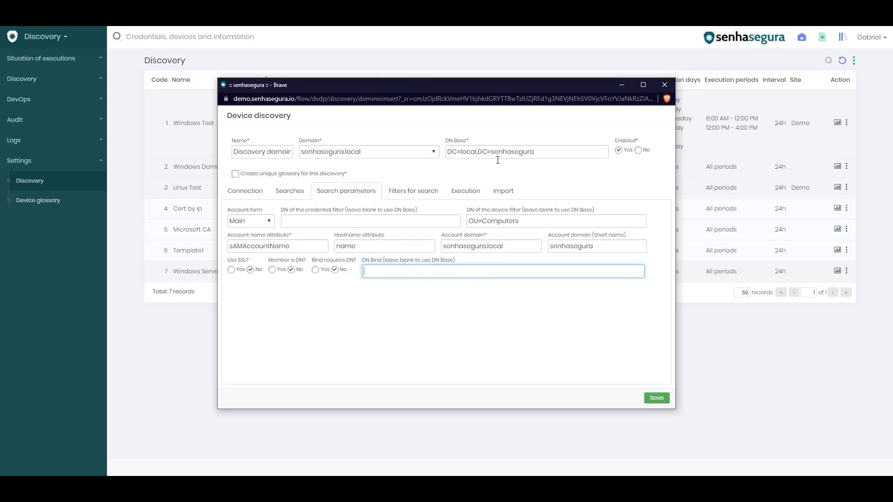
{"action": "left_click", "coordinate": [420, 200]}
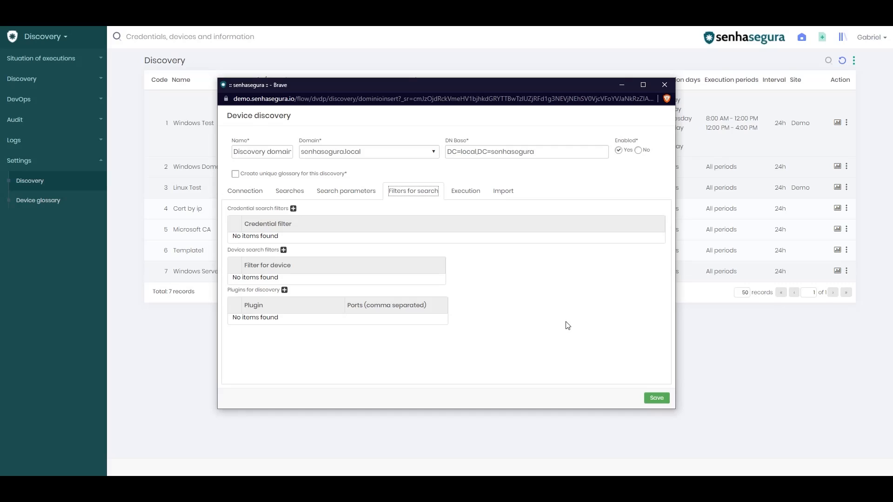
- Add a device search filter reading (&(objectClass=computer)(name=senhasegura*))
{"action": "left_click", "coordinate": [283, 251]}
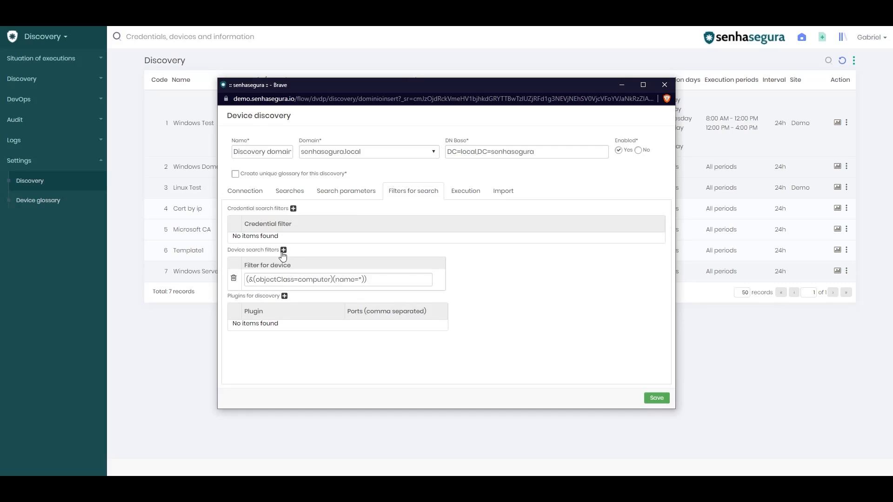
{"action": "double_click", "coordinate": [316, 278]}
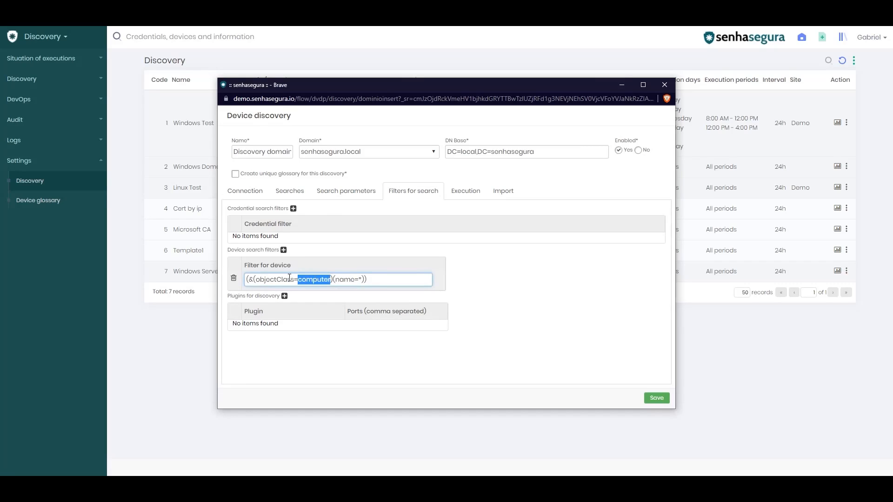
{"action": "triple_click", "coordinate": [290, 278]}
{"action": "left_click", "coordinate": [312, 279]}
{"action": "type", "text": "senhasegura"}
{"action": "left_click", "coordinate": [416, 279]}
- Add a Windows plugin row to the domain discovery's plugin list
{"action": "left_click", "coordinate": [284, 297]}
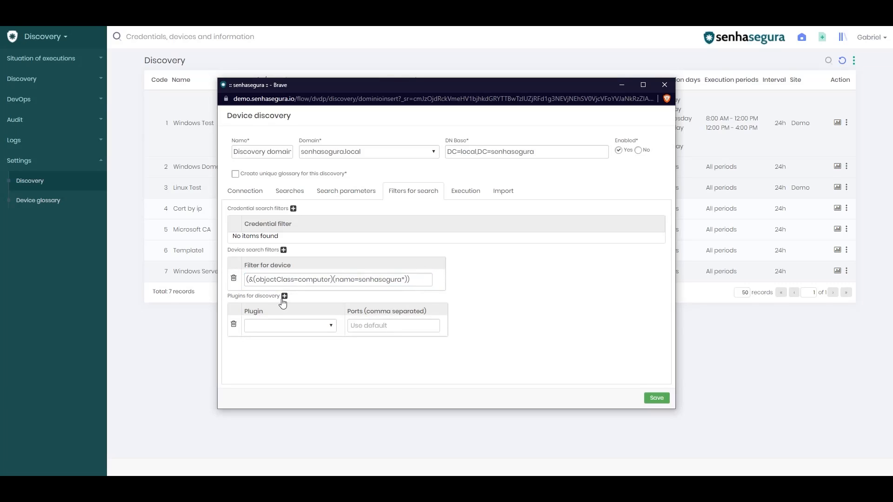
{"action": "left_click", "coordinate": [329, 329]}
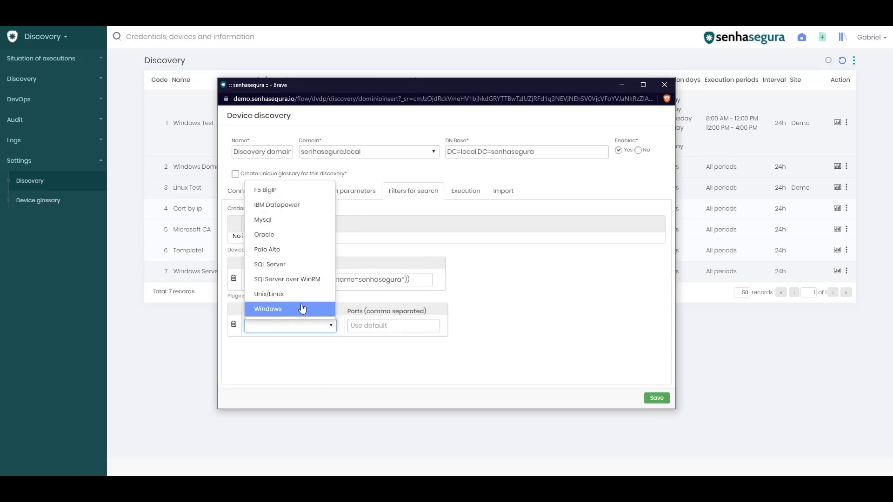
{"action": "left_click", "coordinate": [302, 308]}
{"action": "left_click", "coordinate": [365, 328]}
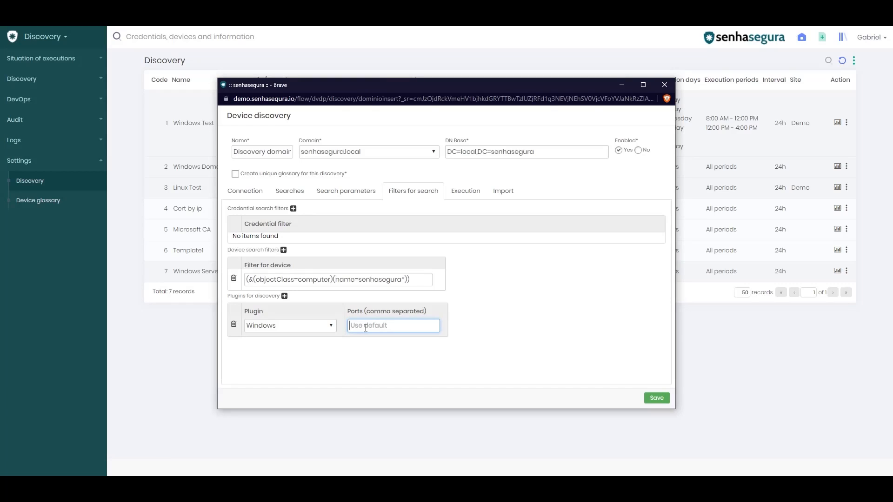
{"action": "left_click", "coordinate": [465, 188]}
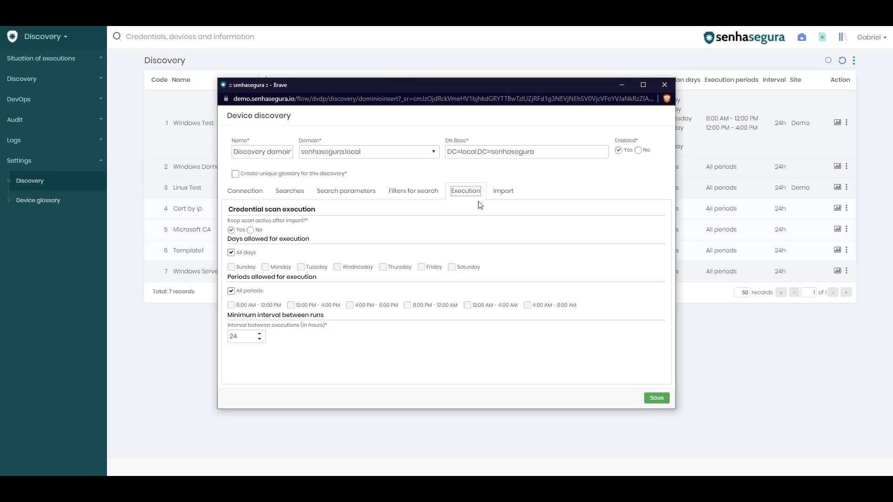
- Review the import settings and save the Discovery domain entry
{"action": "left_click", "coordinate": [498, 194]}
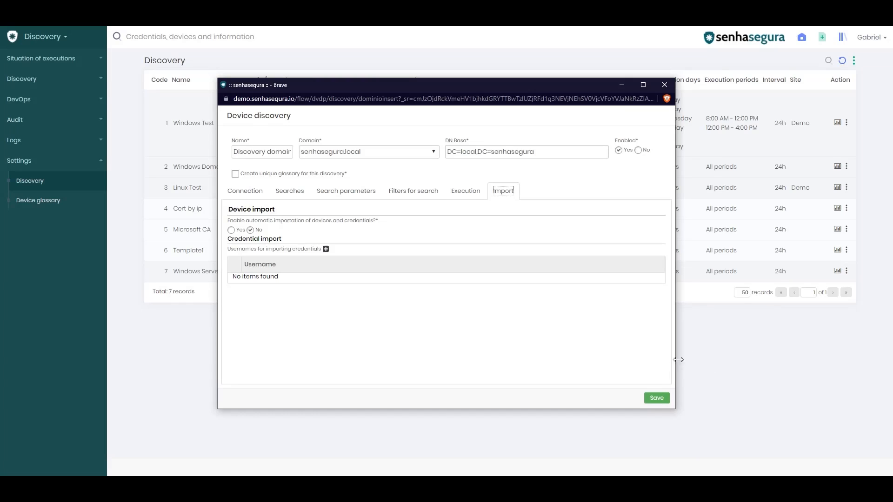
{"action": "left_click", "coordinate": [657, 398]}
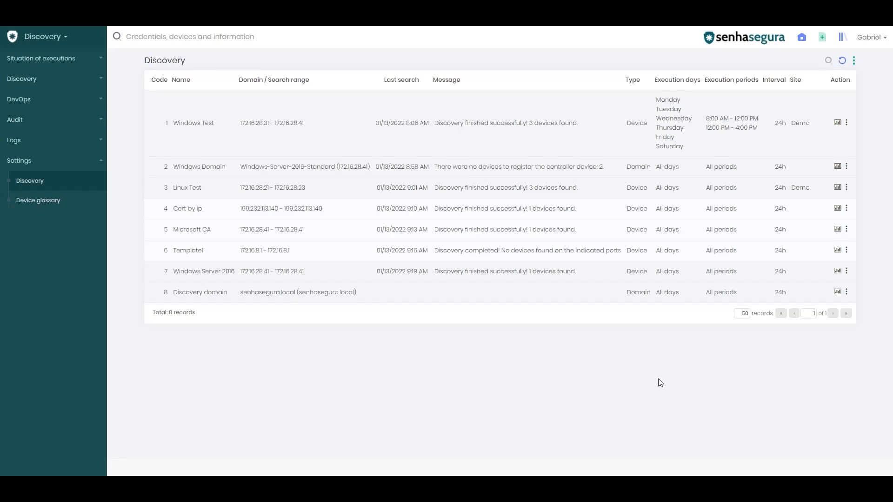
{"action": "left_click", "coordinate": [79, 80]}
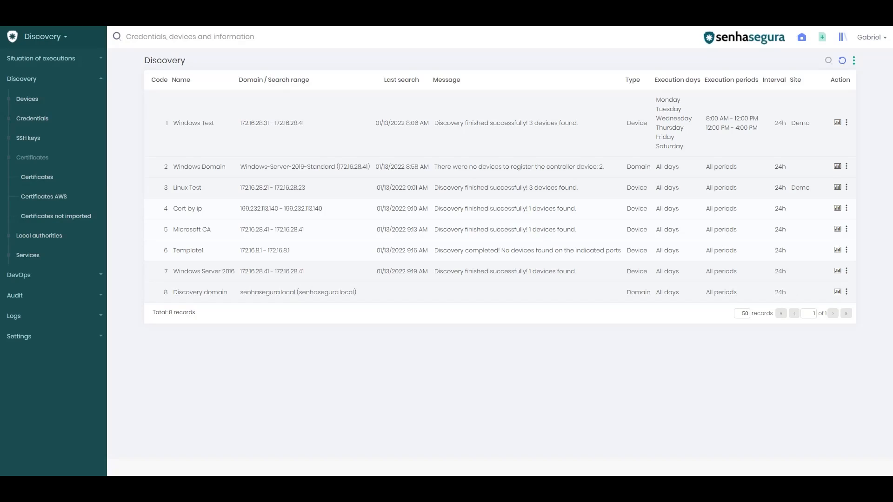
{"action": "left_click", "coordinate": [45, 336]}
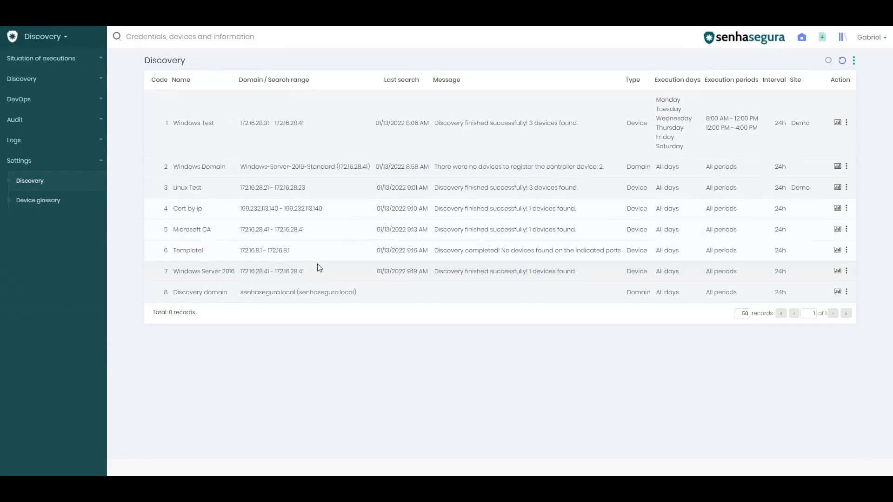
- Create a Device discovery named 'Discovery device' covering IPs 10.10.10.1 to 10.10.10.255
{"action": "left_click", "coordinate": [854, 60]}
{"action": "left_click", "coordinate": [825, 79]}
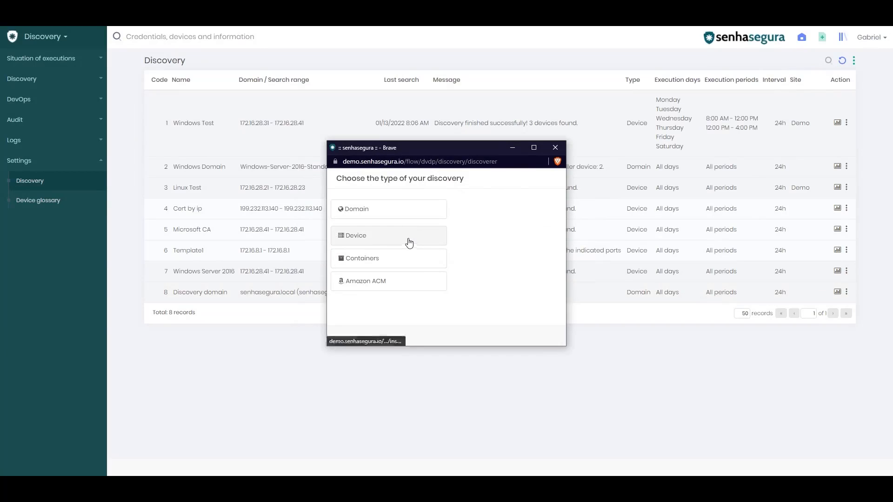
{"action": "left_click", "coordinate": [409, 241]}
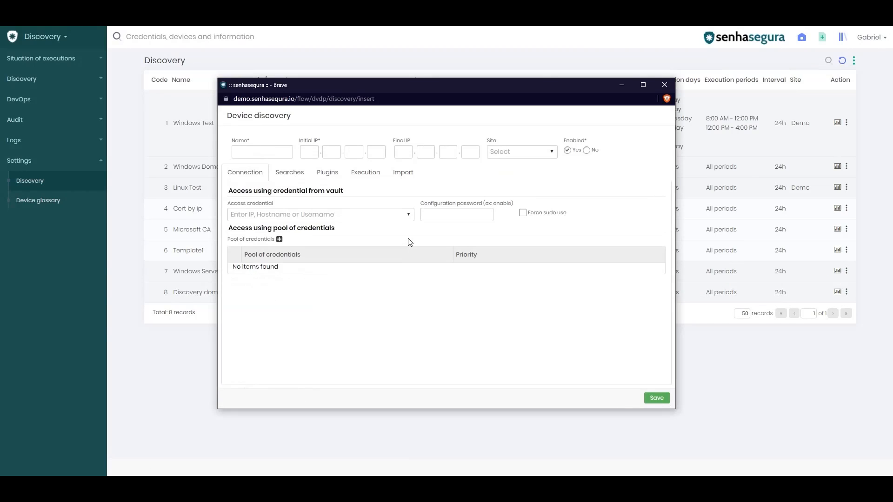
{"action": "left_click", "coordinate": [270, 152]}
{"action": "type", "text": "Discovery device"}
{"action": "key", "text": "Tab"}
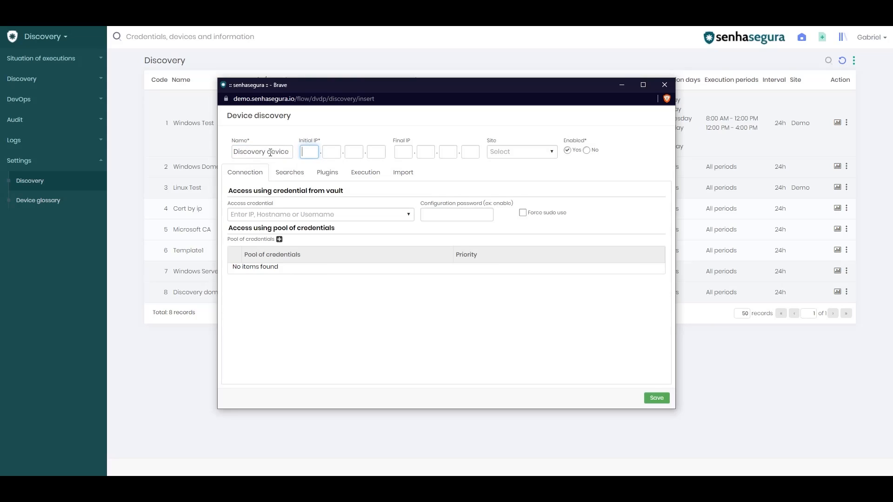
{"action": "type", "text": "10.10.10."}
{"action": "type", "text": "1.10.10"}
{"action": "type", "text": ".10.255"}
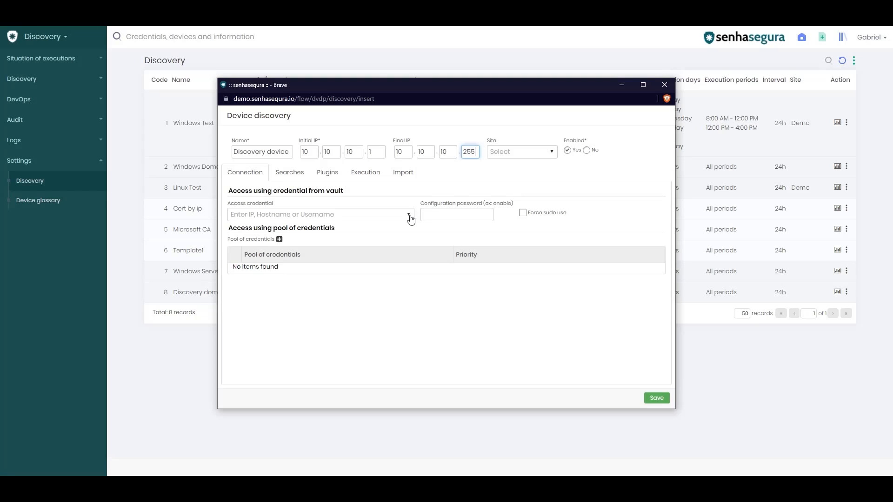
{"action": "left_click", "coordinate": [296, 175]}
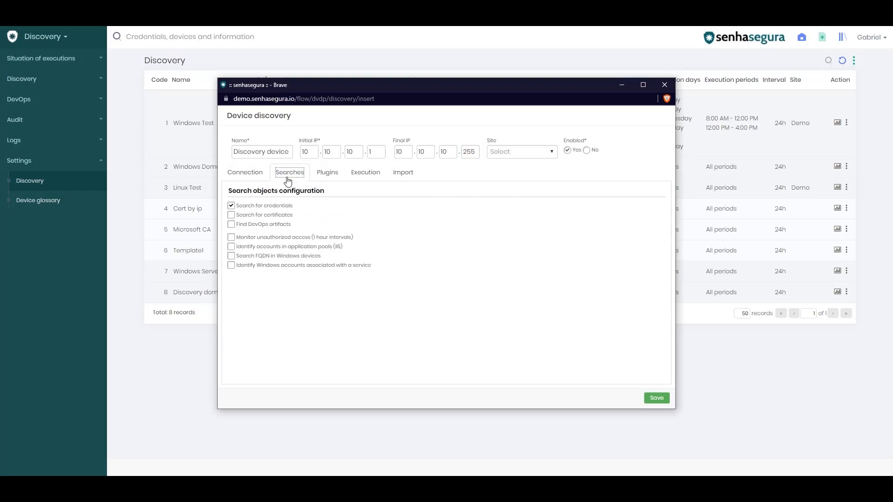
- Add Unix/Linux and Windows plugin rows to the device discovery
{"action": "left_click", "coordinate": [327, 172]}
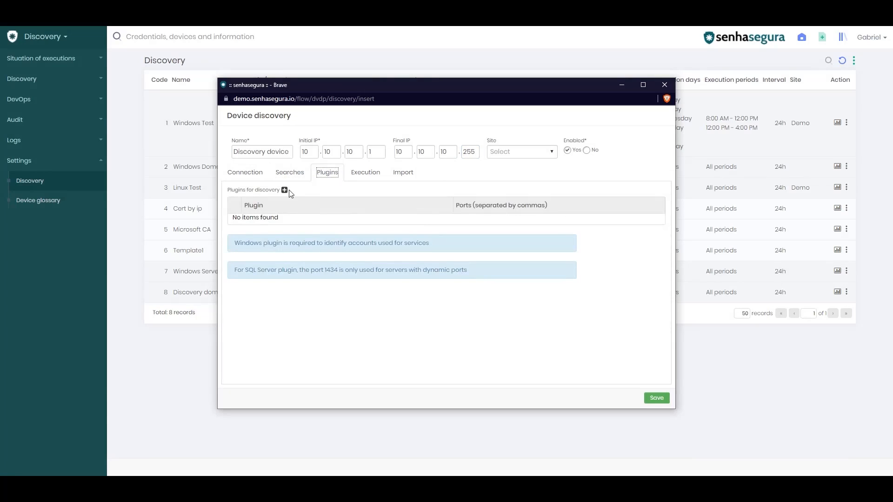
{"action": "left_click", "coordinate": [285, 190]}
{"action": "left_click", "coordinate": [429, 223]}
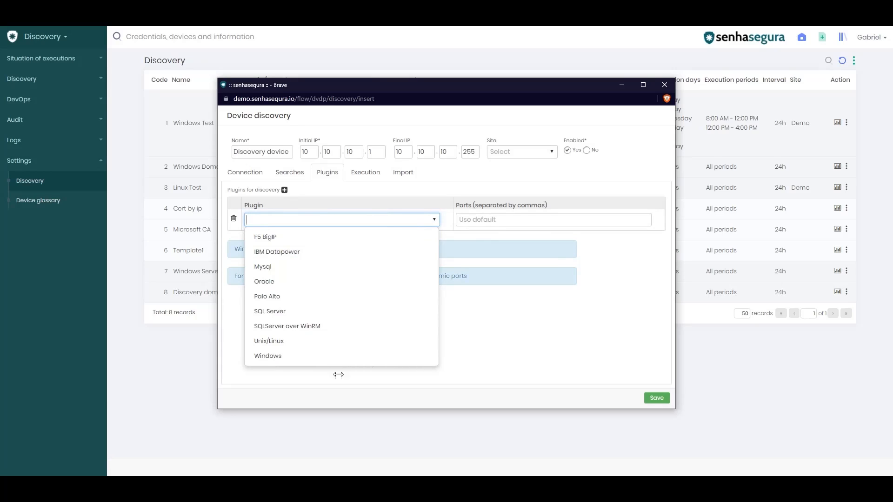
{"action": "left_click", "coordinate": [327, 342]}
{"action": "left_click", "coordinate": [285, 191]}
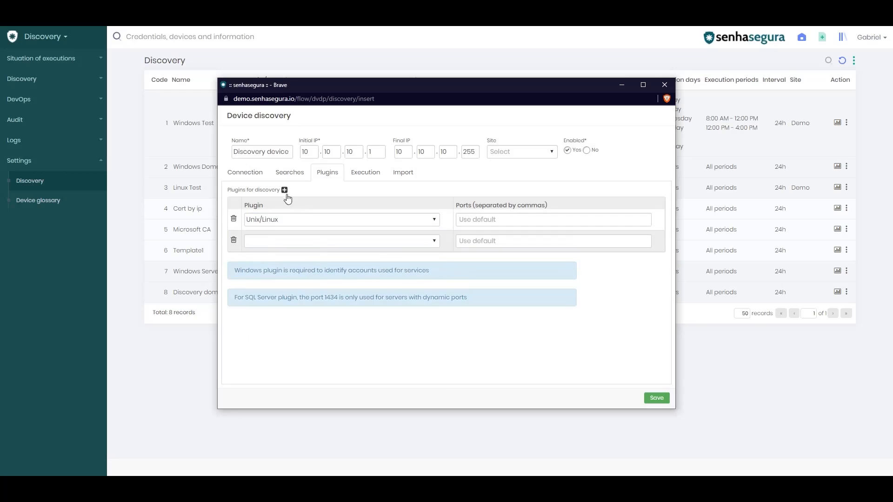
{"action": "left_click", "coordinate": [428, 242]}
{"action": "left_click", "coordinate": [340, 375]}
{"action": "left_click", "coordinate": [481, 223]}
{"action": "left_click", "coordinate": [367, 173]}
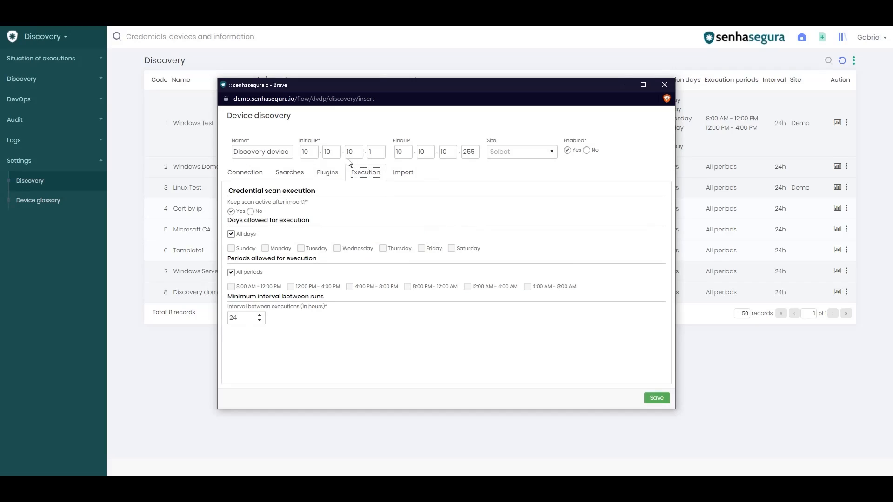
- Save the Discovery device entry, then go to Discovery > Devices in the sidebar
{"action": "left_click", "coordinate": [403, 173]}
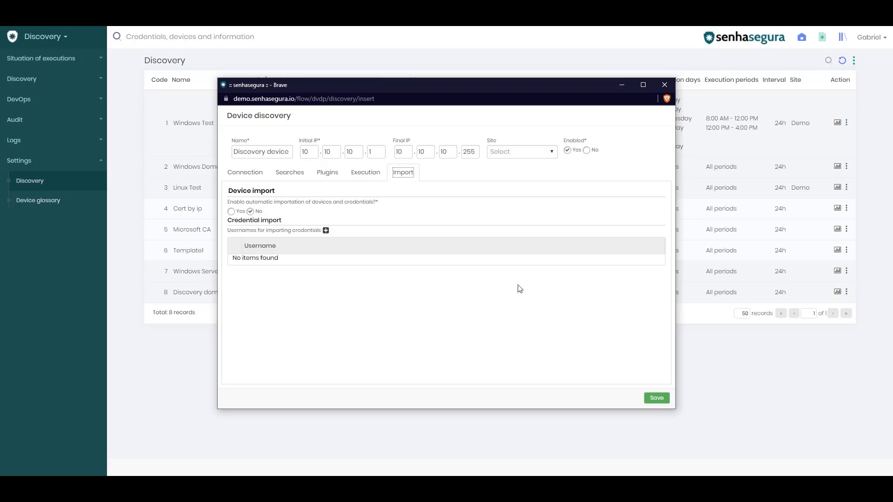
{"action": "left_click", "coordinate": [661, 398]}
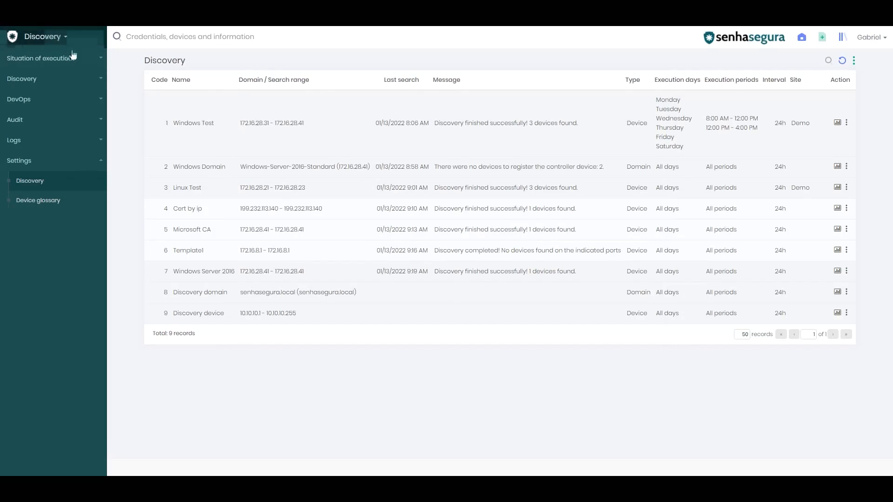
{"action": "left_click", "coordinate": [75, 80]}
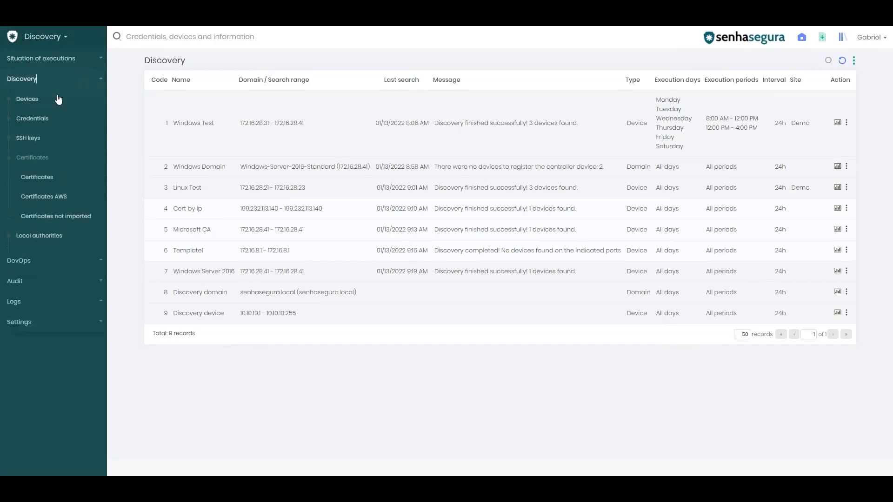
{"action": "left_click", "coordinate": [27, 99]}
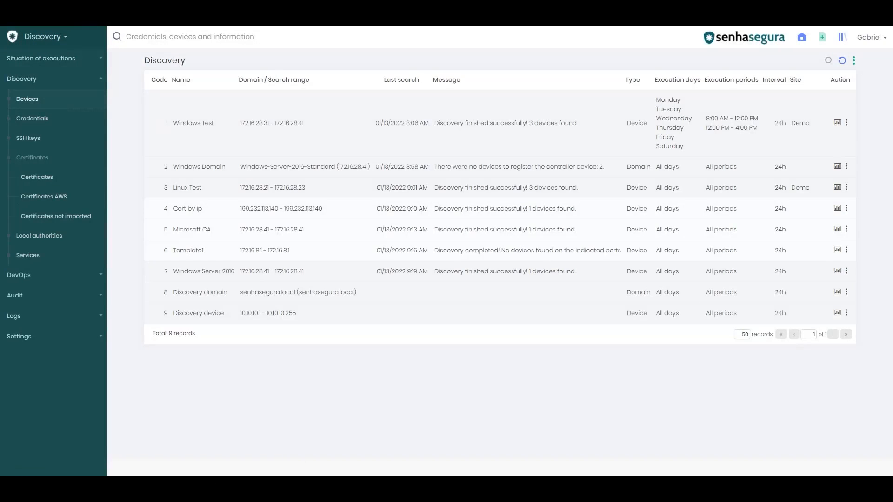